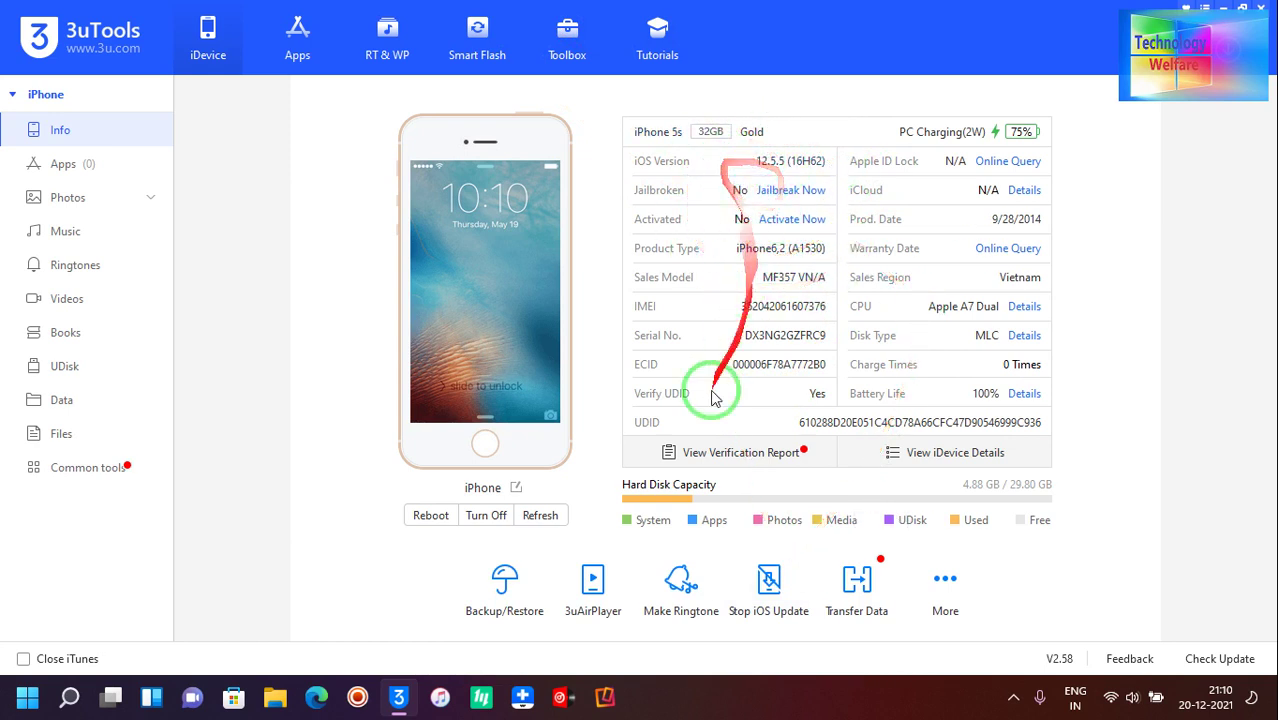
- Review the firmware versions available for the iPhone 5s in Smart Flash, including the Easy Flash page, reloading it after the connection error
left_click(474, 48)
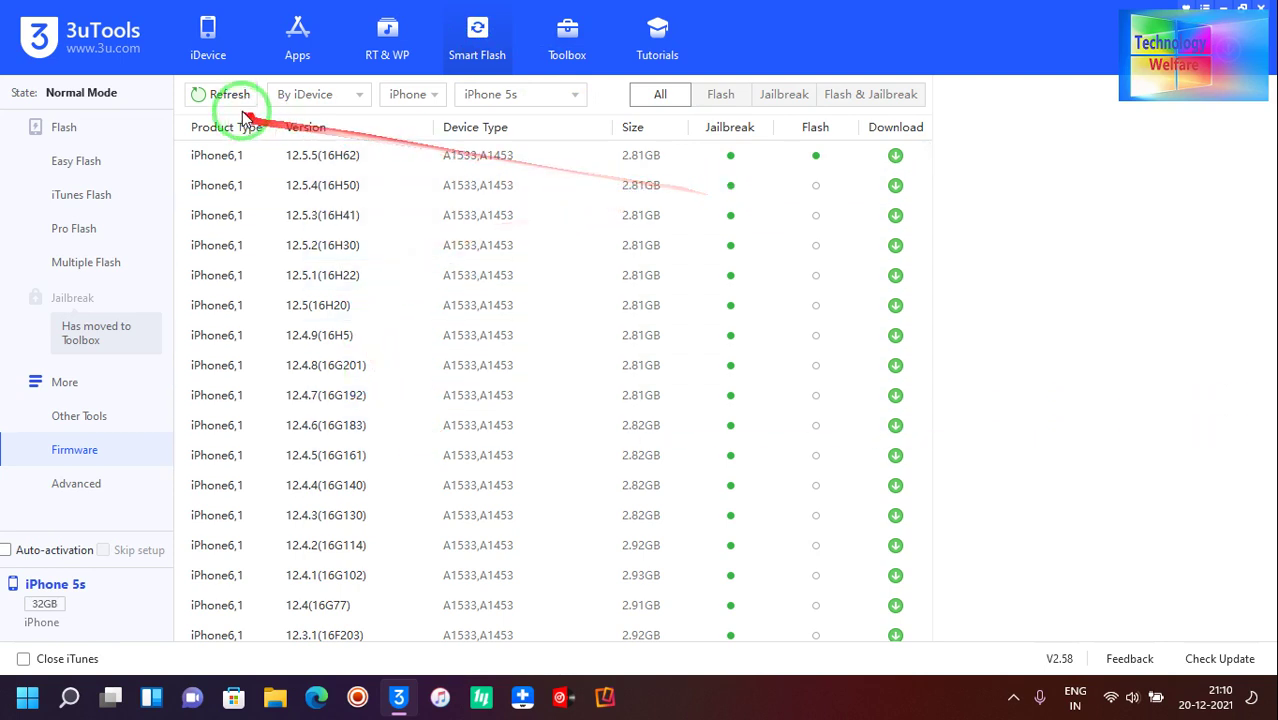
left_click(205, 92)
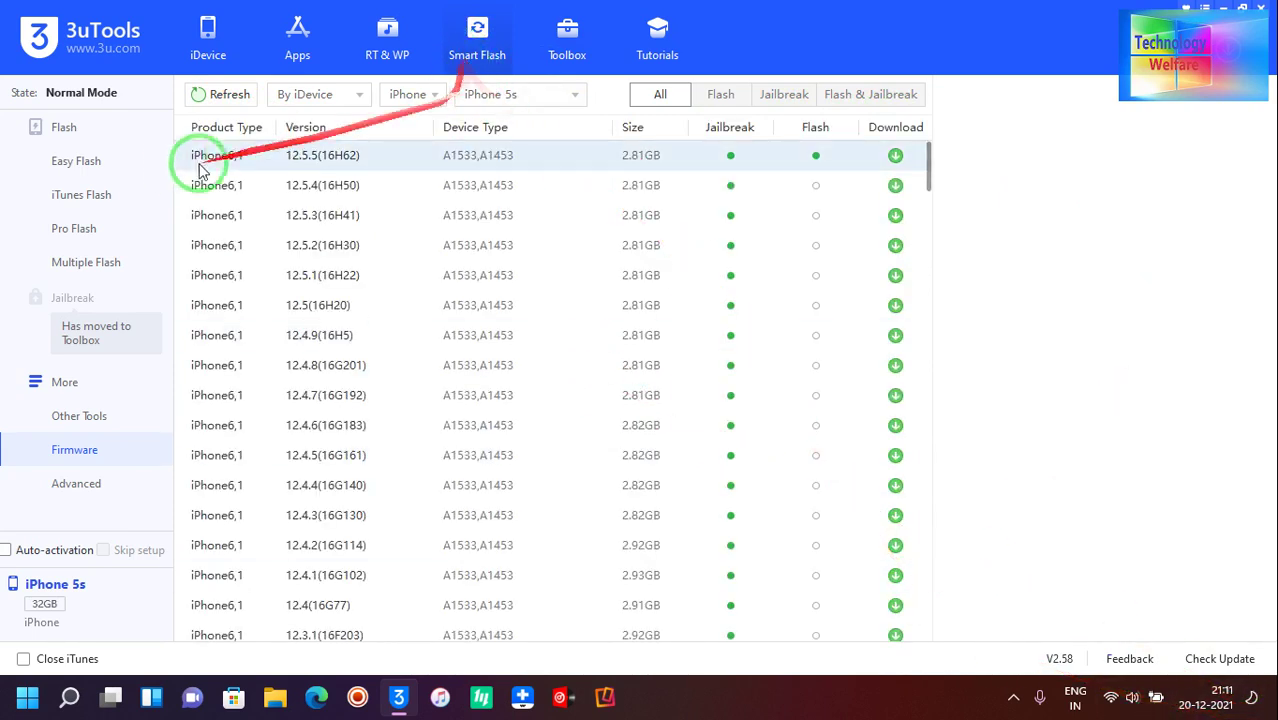
left_click(905, 150)
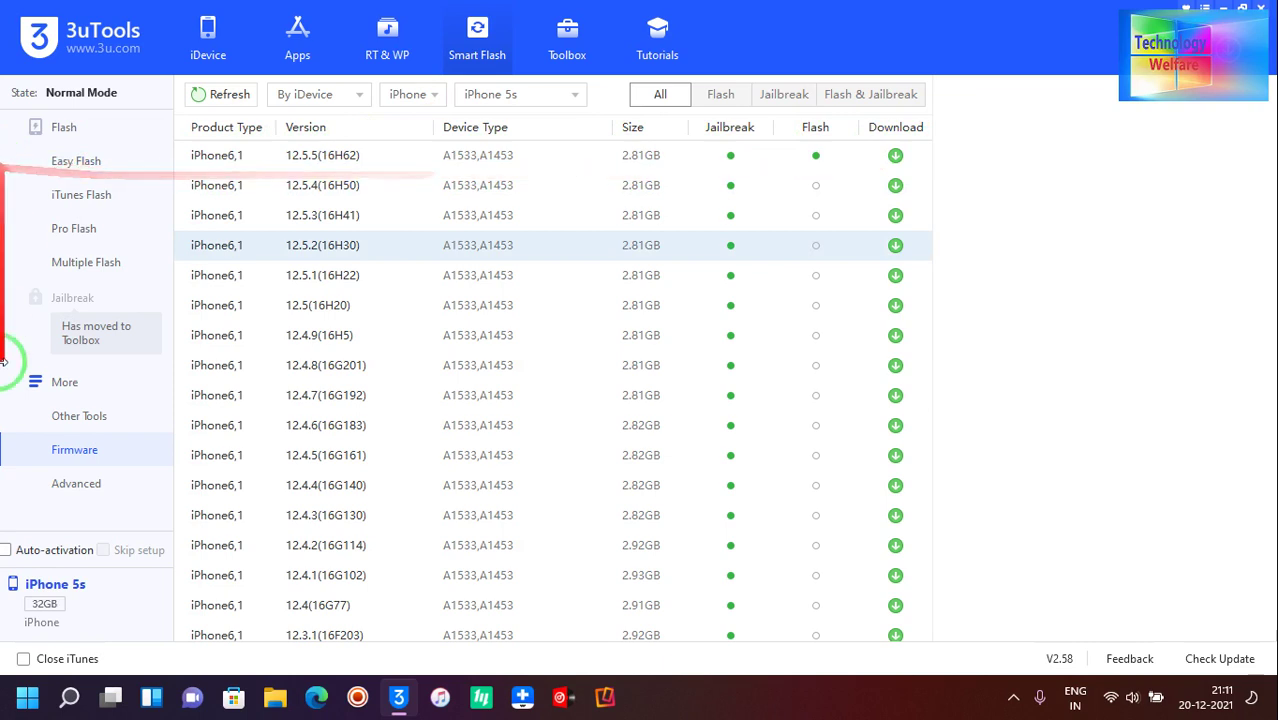
left_click(63, 130)
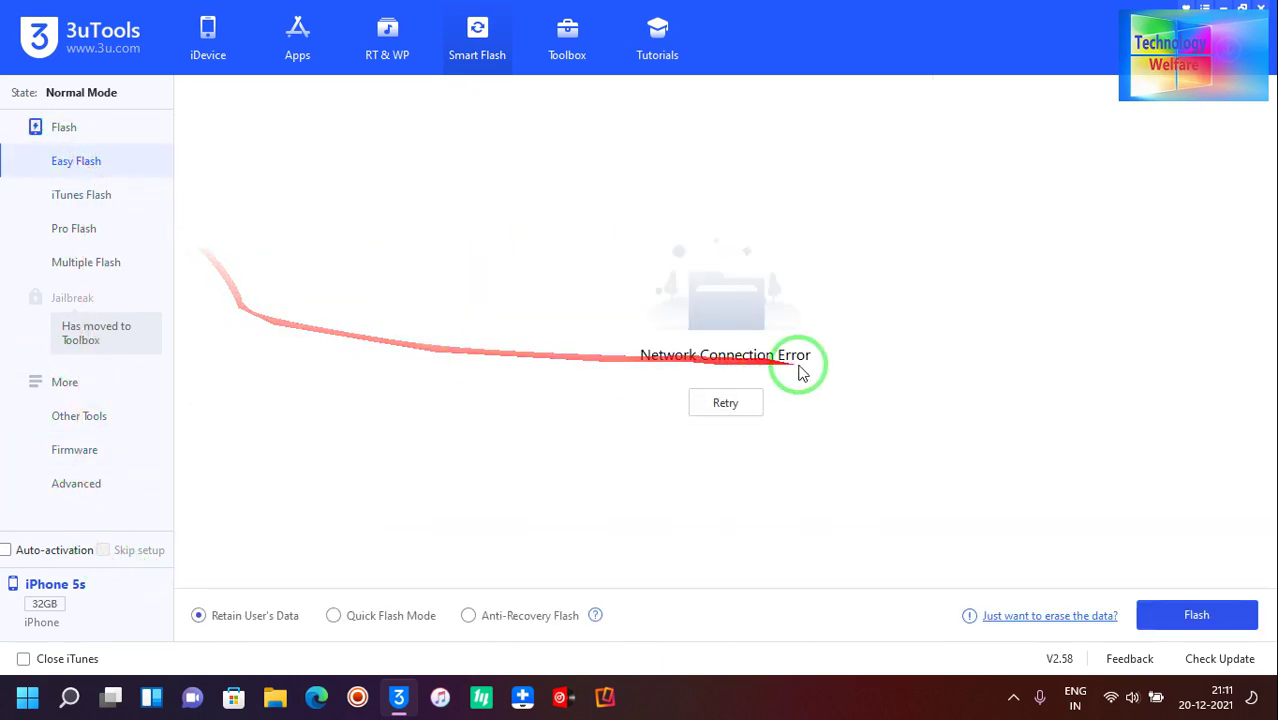
left_click(727, 400)
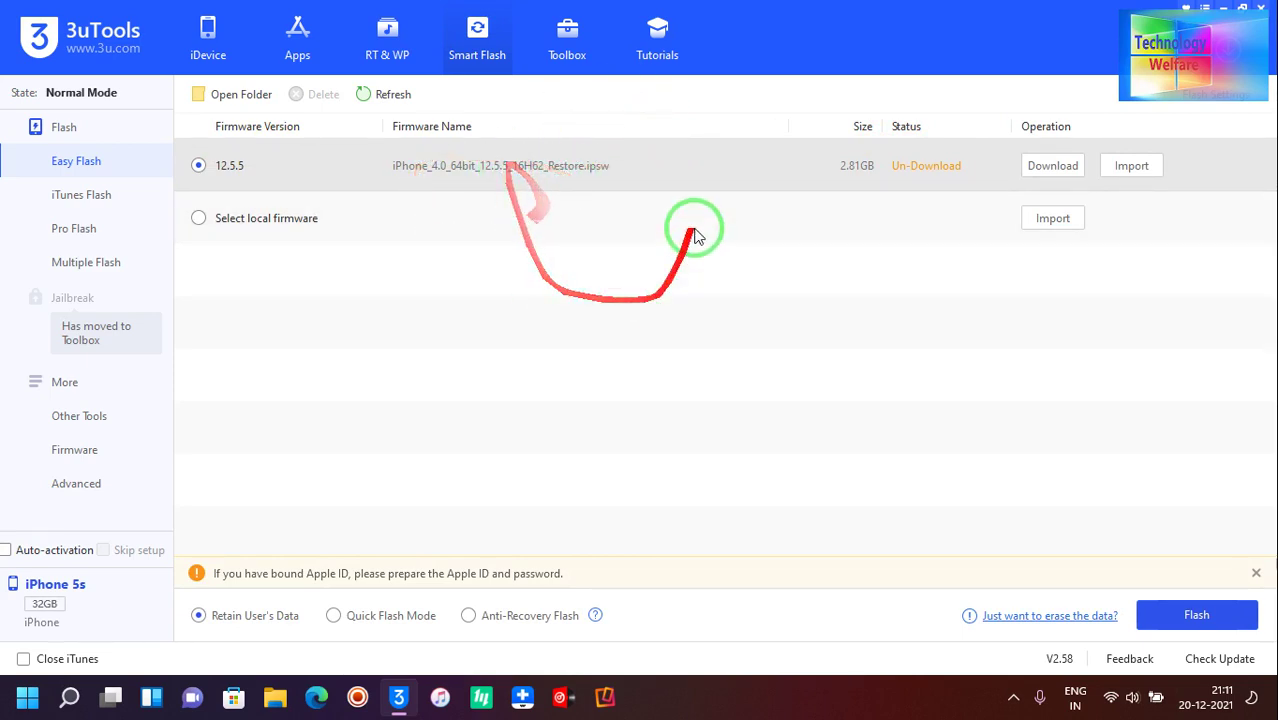
- Return to the connected iPhone's device information and close 3uTools
left_click(209, 36)
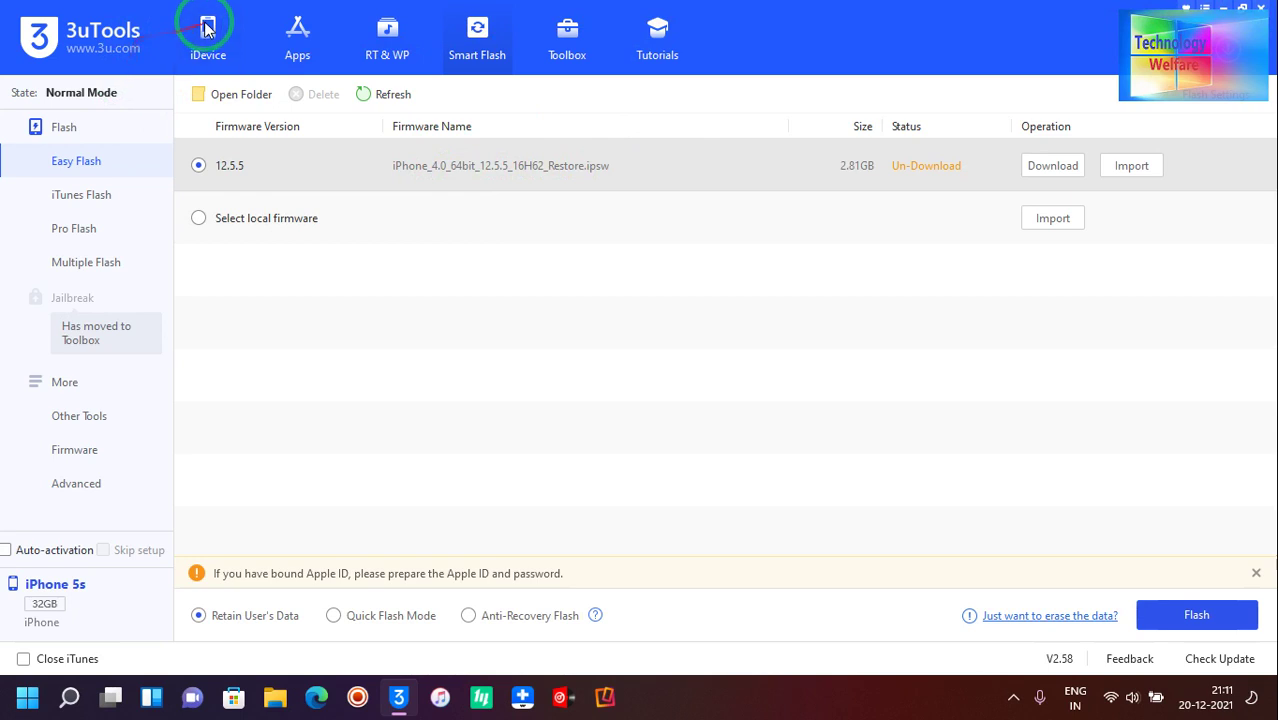
left_click(953, 100)
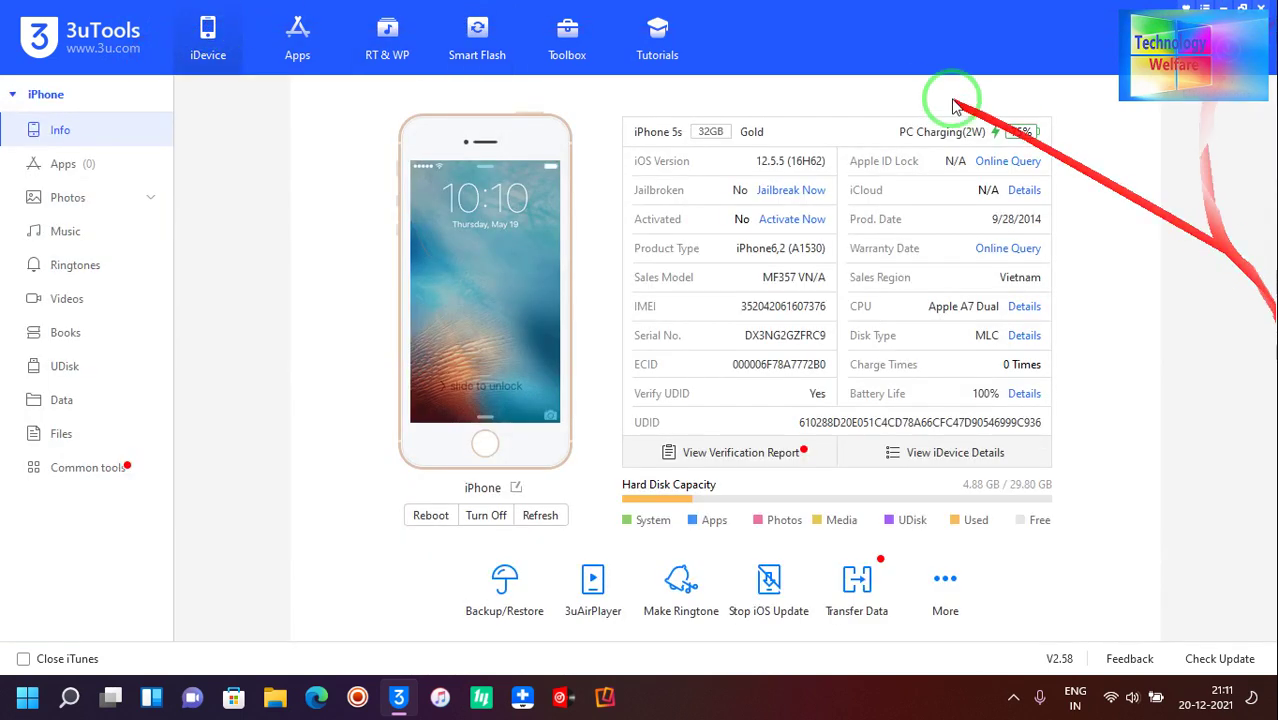
left_click(1262, 10)
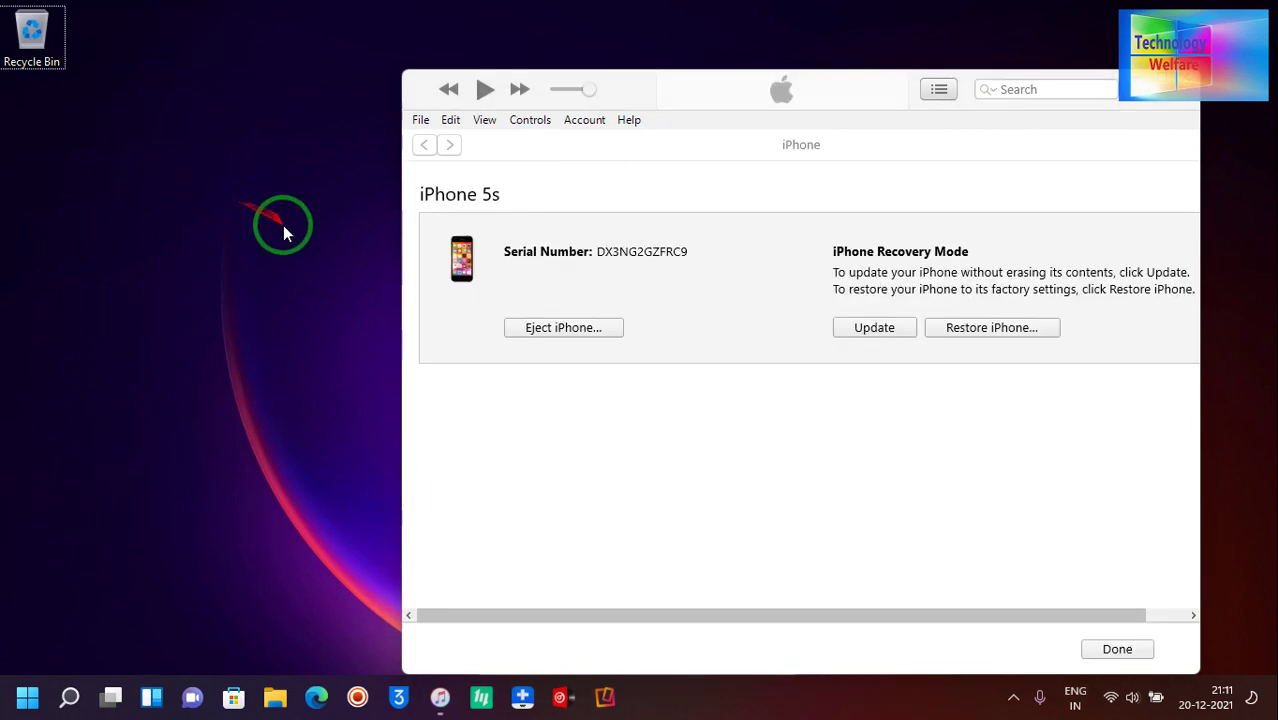
- Refresh the desktop and move the iTunes update-or-restore prompt clear of the main iTunes window
right_click(240, 204)
mouse_move(443, 264)
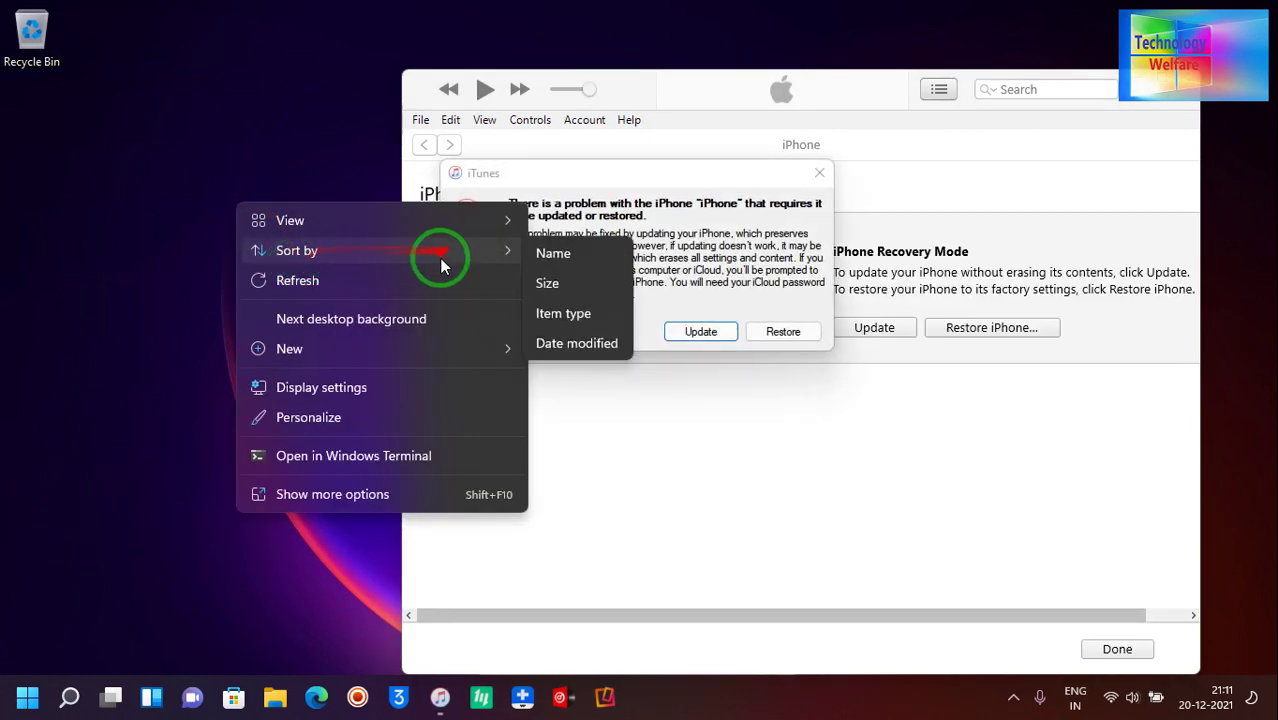
left_click(348, 278)
left_click_drag(705, 179, 307, 252)
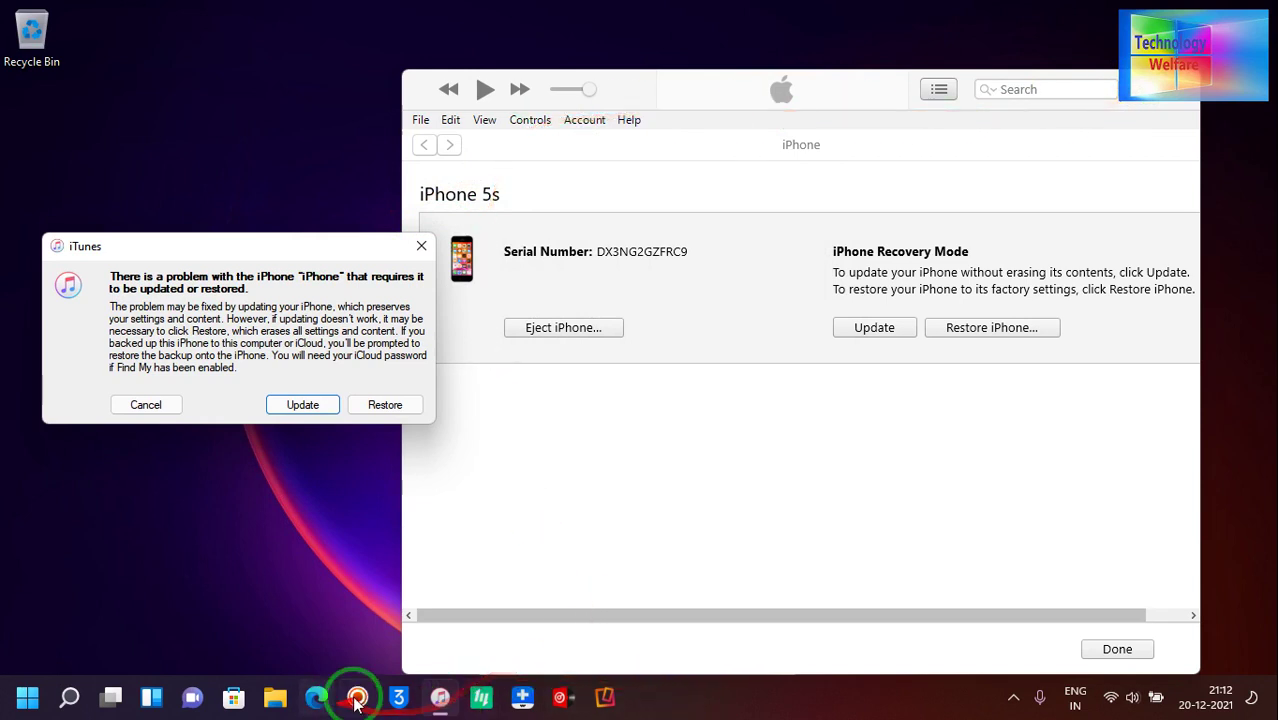
- Switch to 3uTools to check the iPhone's recovery mode details and the available toolbox tools, closing it when finished
left_click(398, 697)
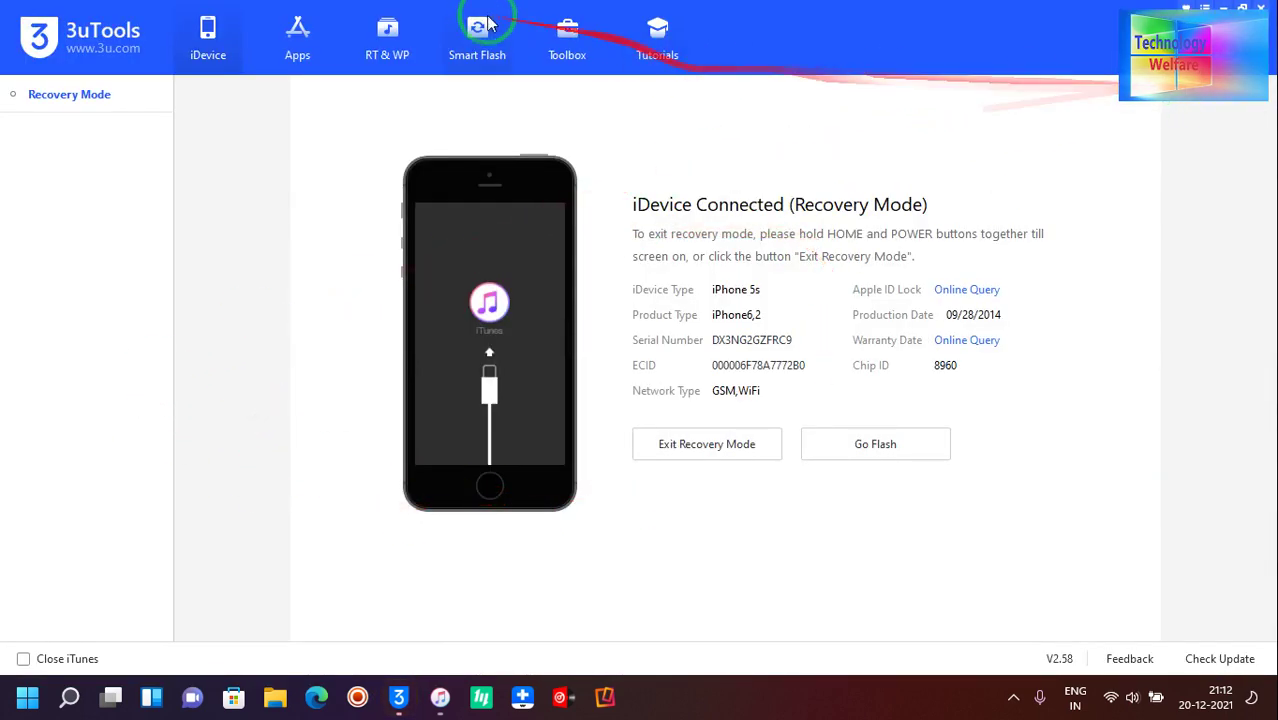
left_click(570, 27)
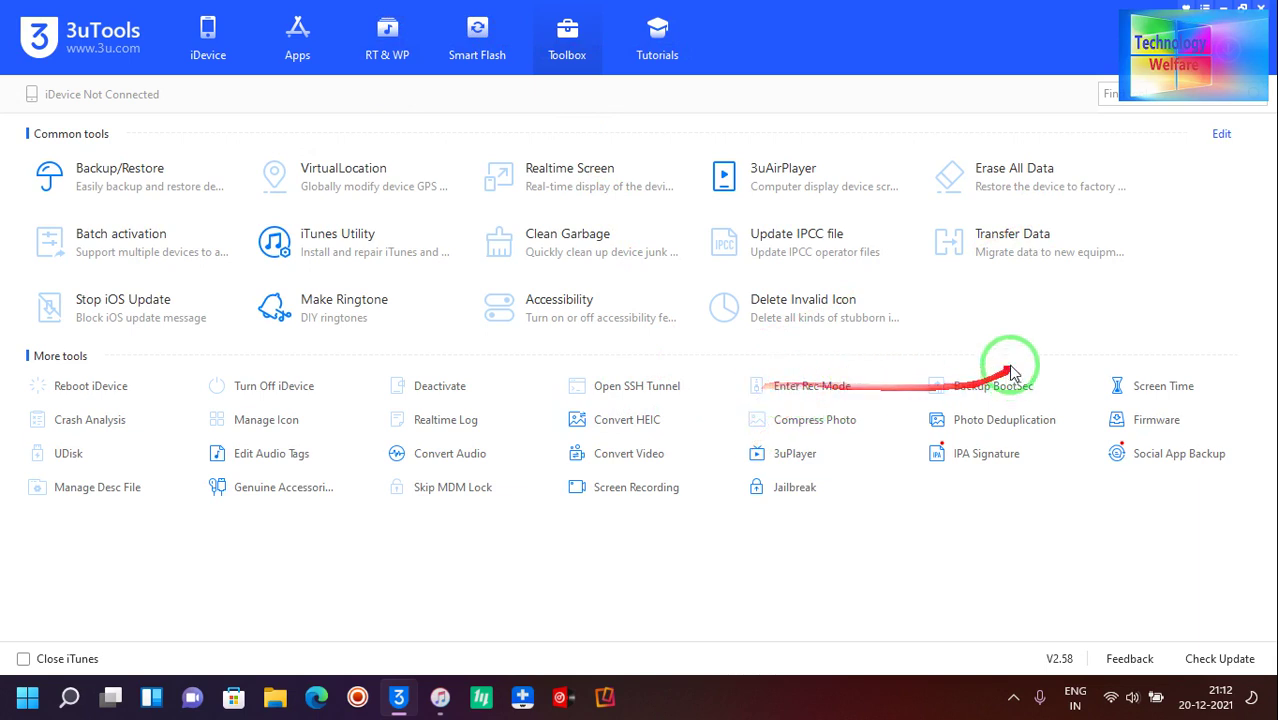
left_click(1261, 7)
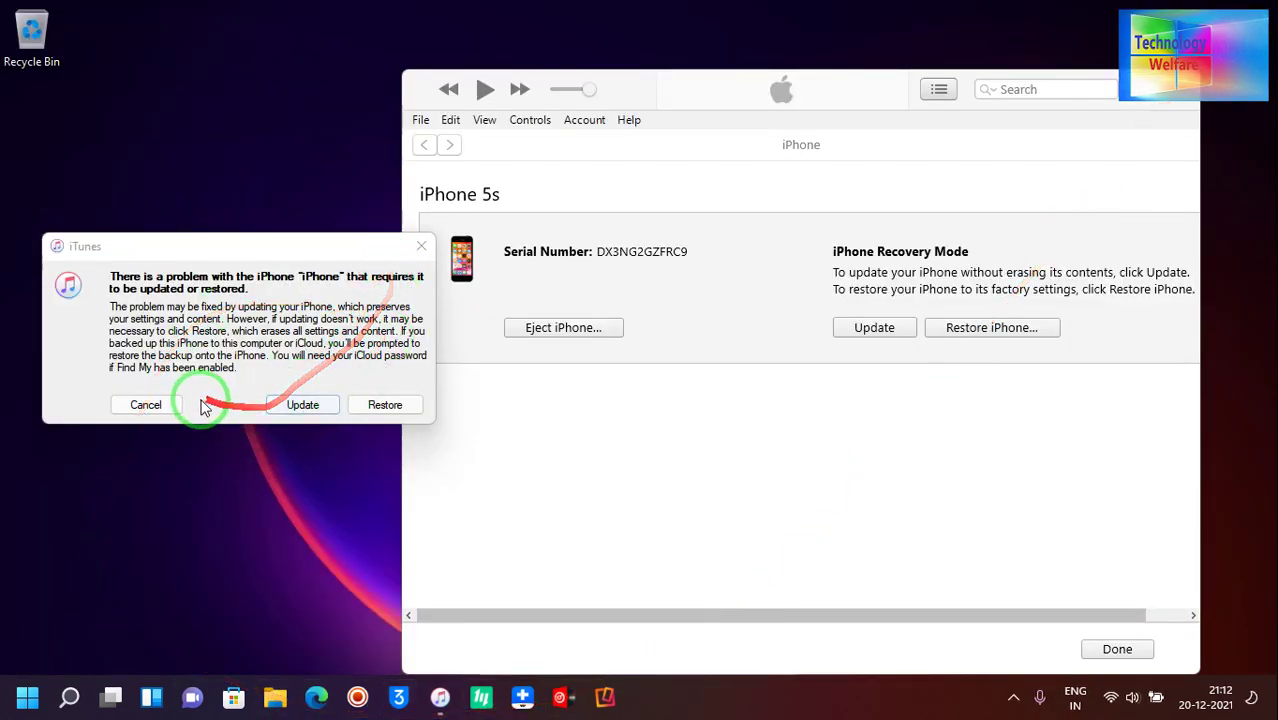
- Request the iPhone update from the iTunes prompt, dismiss the update confirmation, and close iTunes
left_click(302, 404)
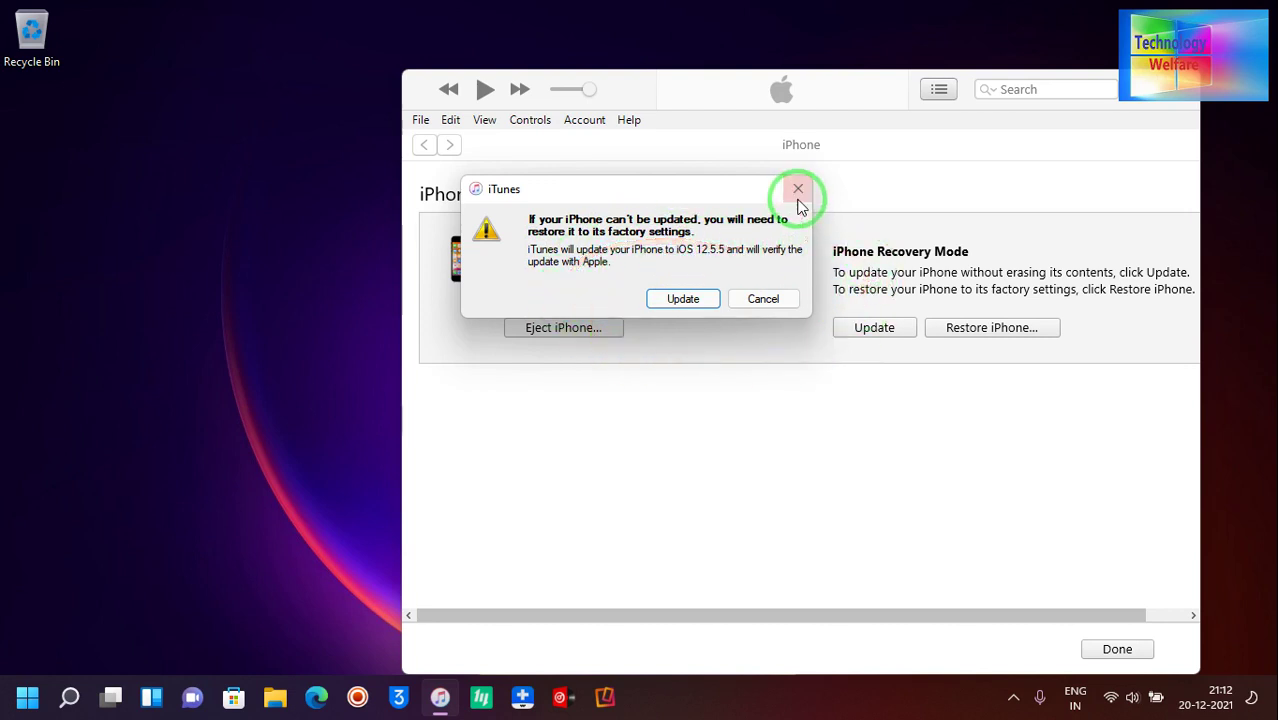
left_click(798, 190)
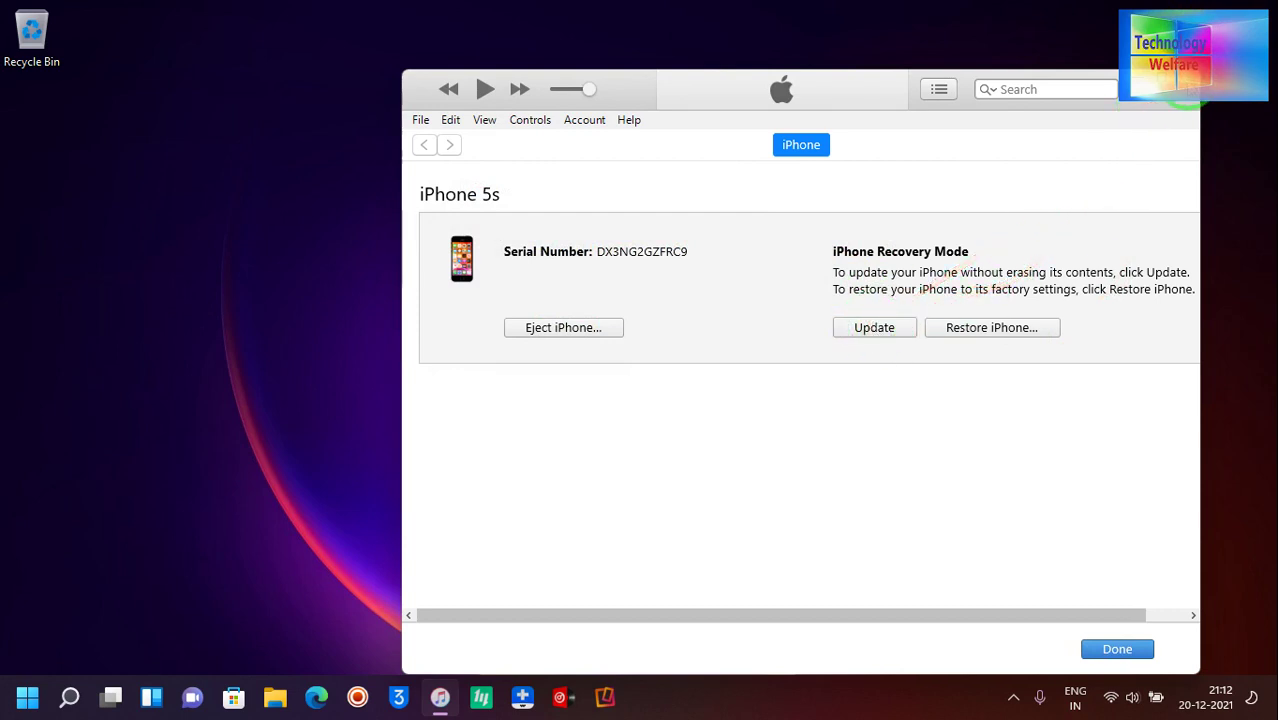
left_click(1184, 89)
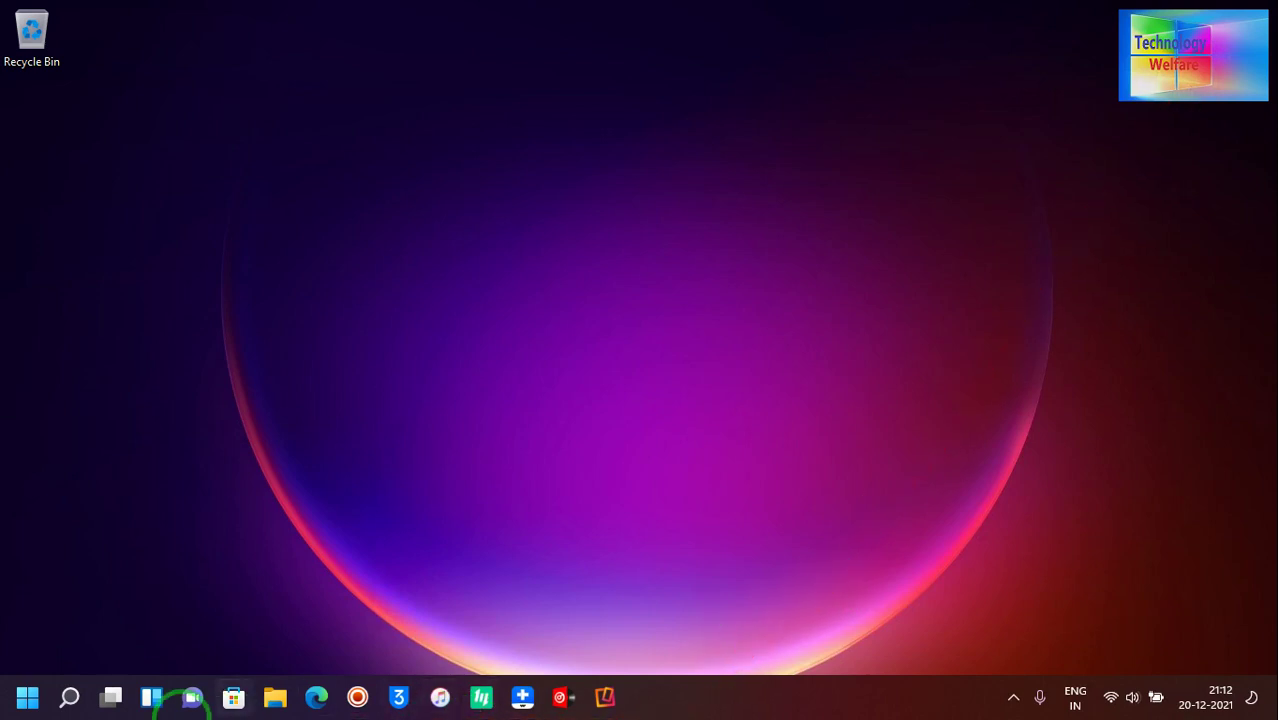
- Launch Joyoshare UltFix from the pinned apps and dismiss the notice about a running instance
left_click(26, 697)
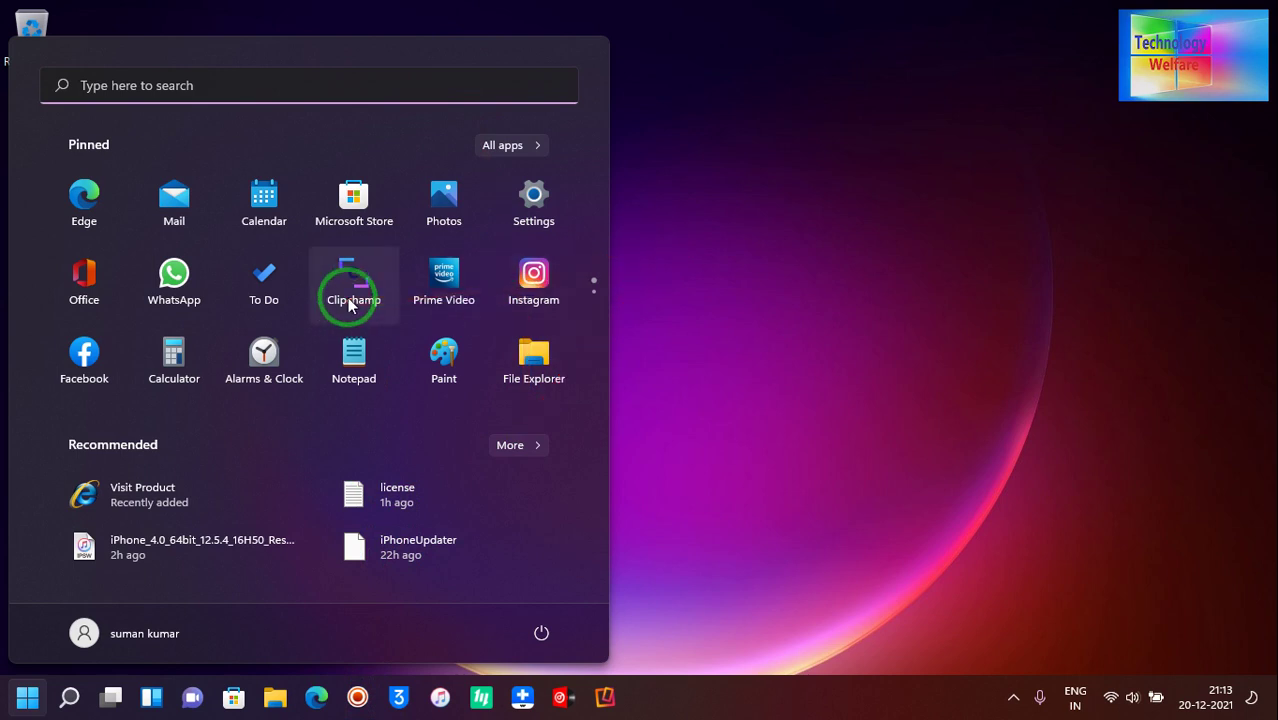
scroll(479, 248, "down", 2)
scroll(479, 249, "up", 2)
scroll(481, 256, "down", 2)
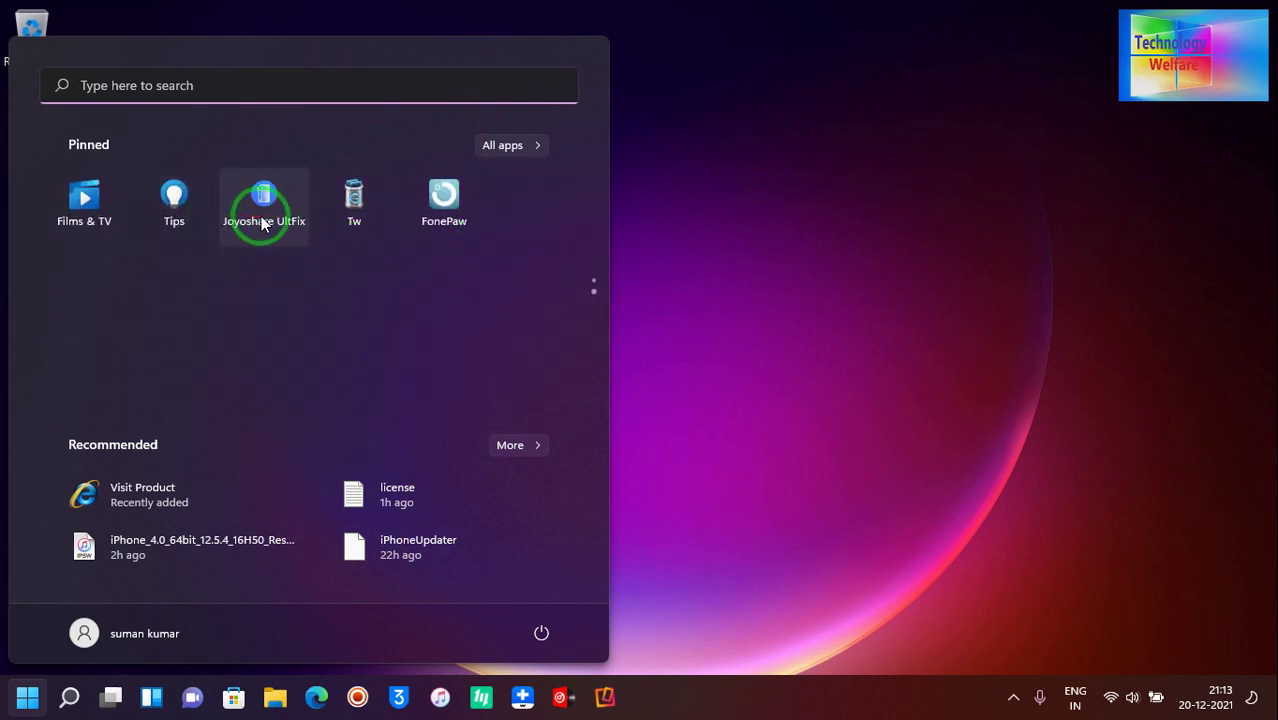
left_click(257, 201)
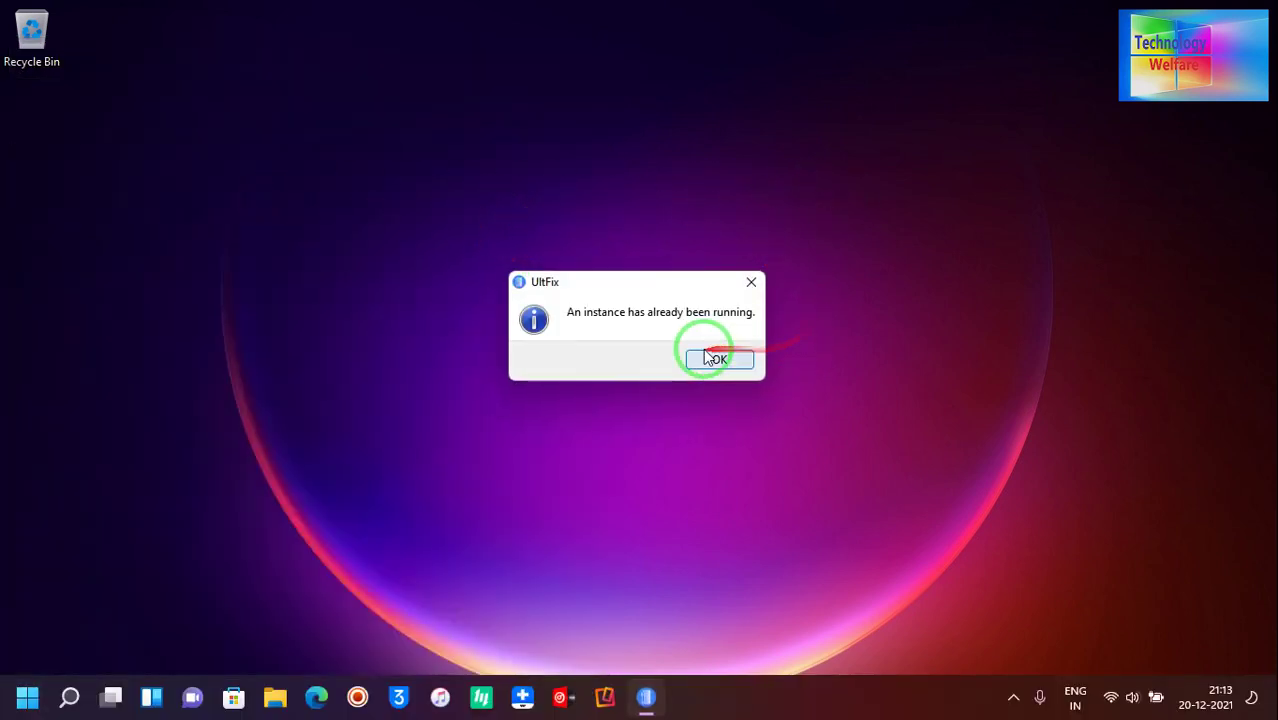
left_click(716, 360)
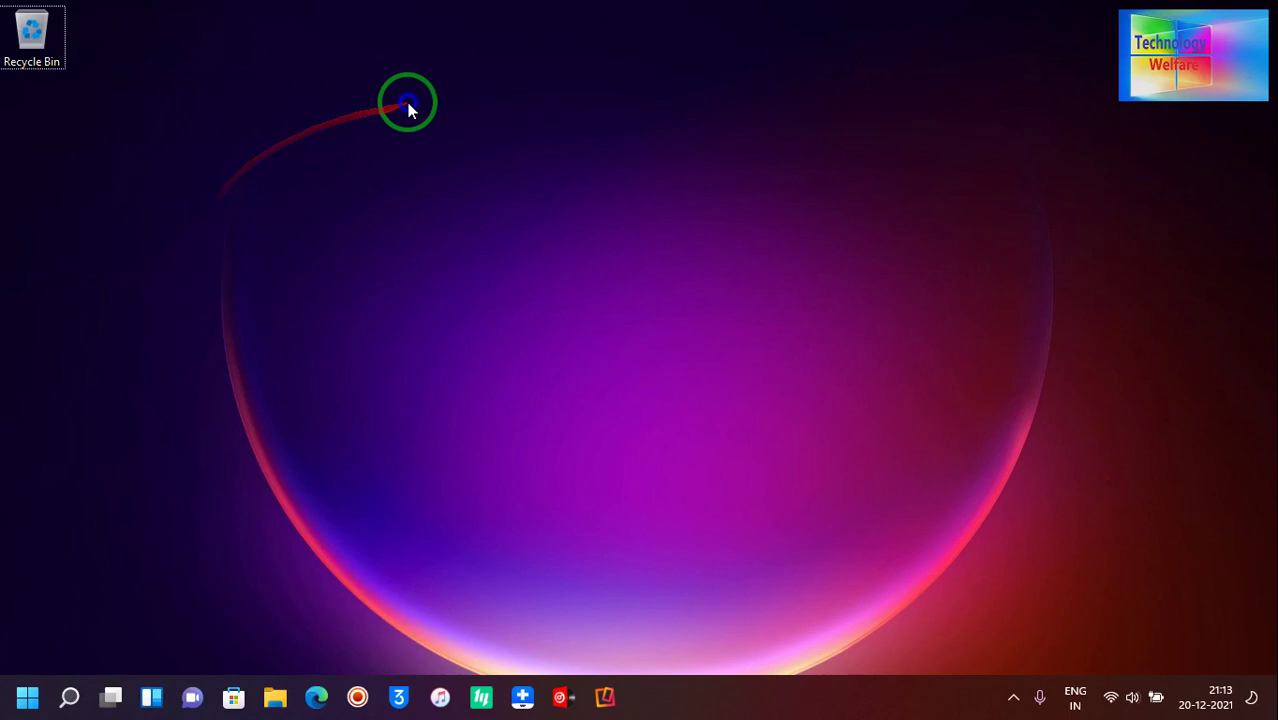
- Refresh the desktop and move the Joyoshare UltFix window toward the middle of the screen
right_click(510, 208)
left_click(633, 63)
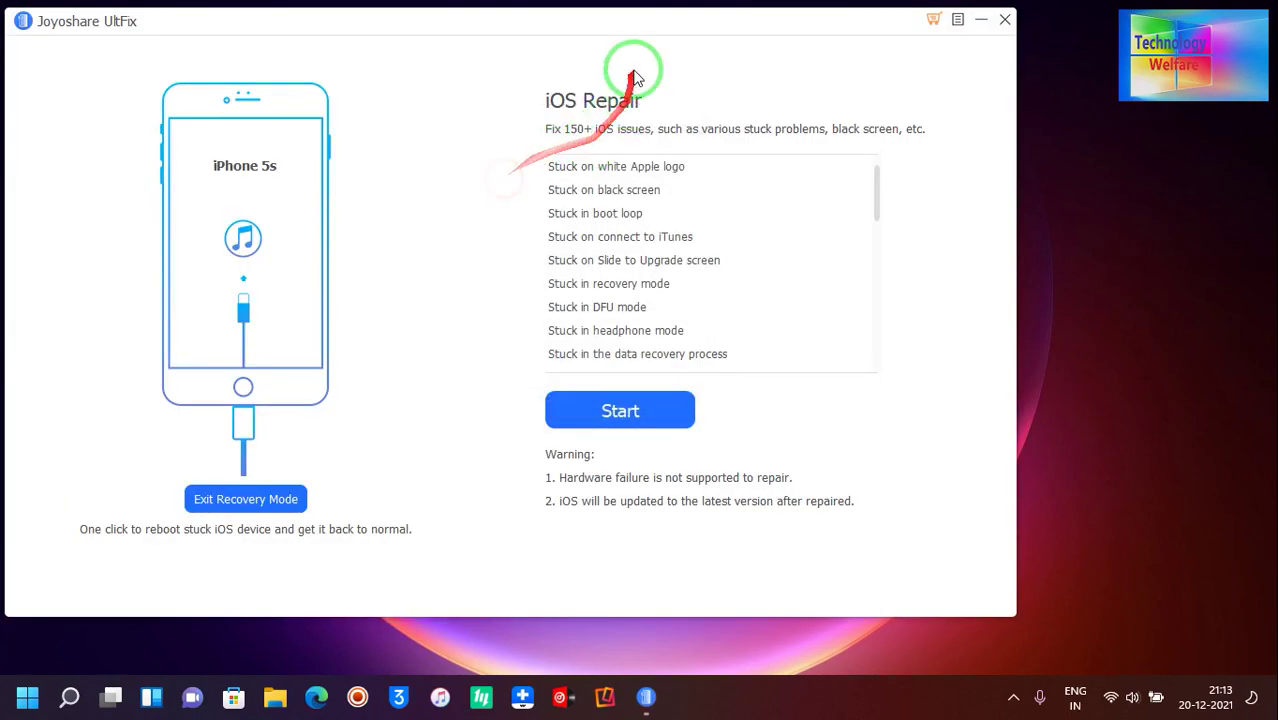
left_click_drag(599, 23, 742, 68)
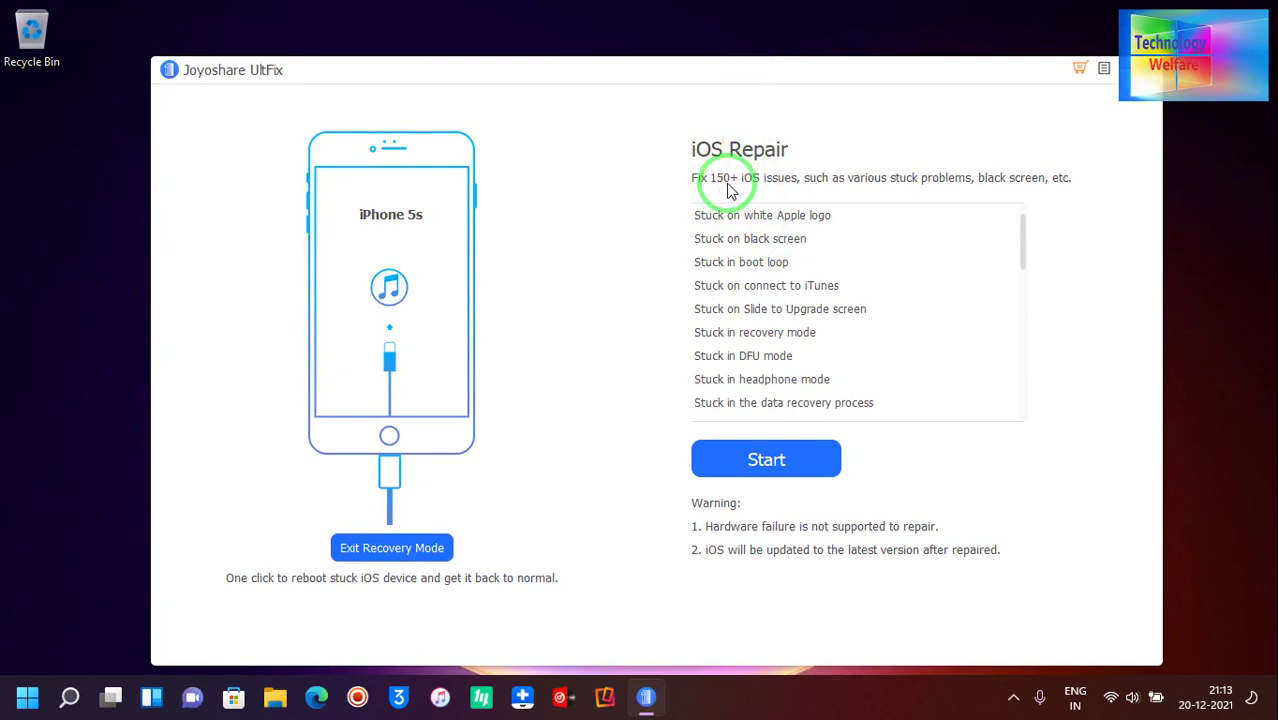
- Start the iOS repair in Advanced Mode and proceed to the firmware package download page
left_click(766, 459)
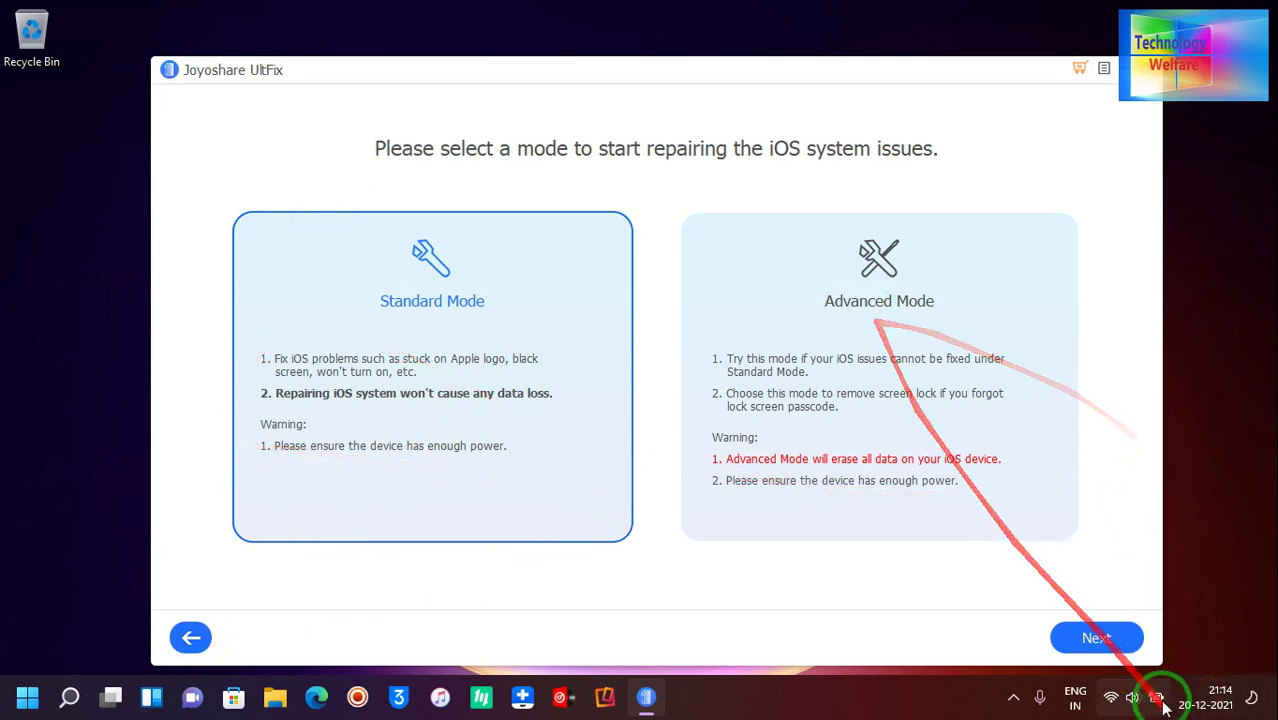
left_click(833, 381)
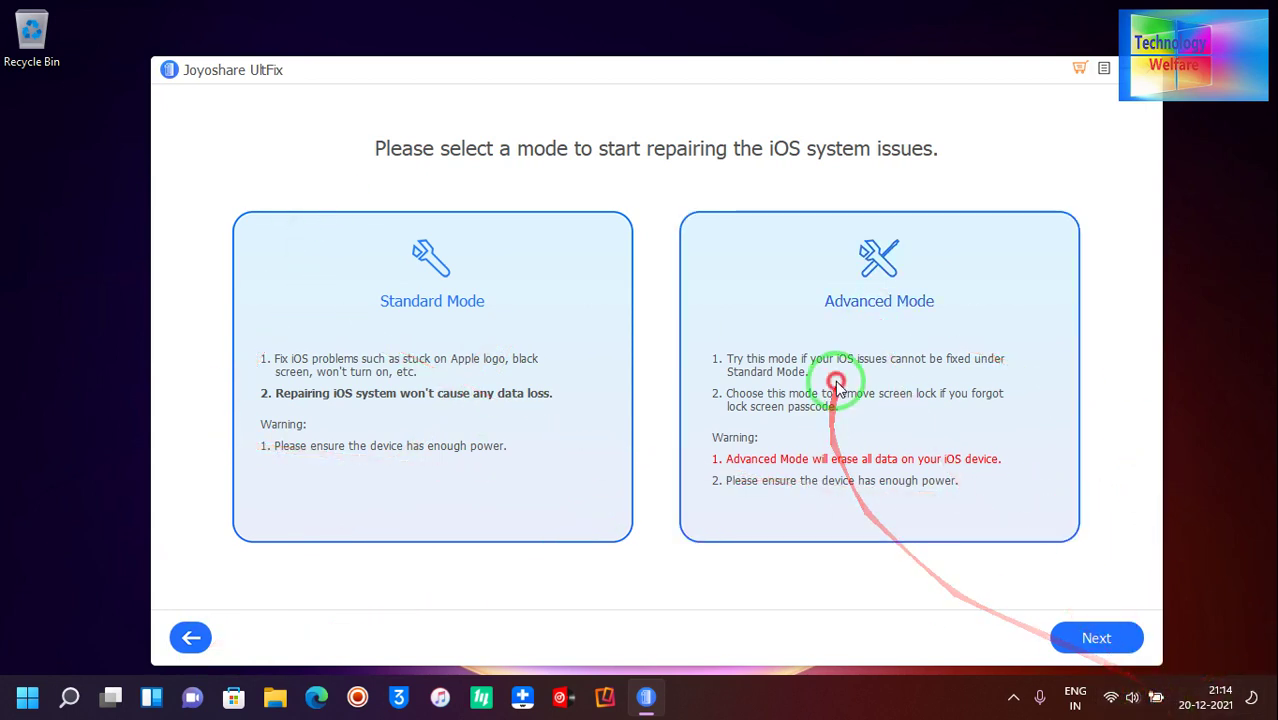
left_click(1098, 634)
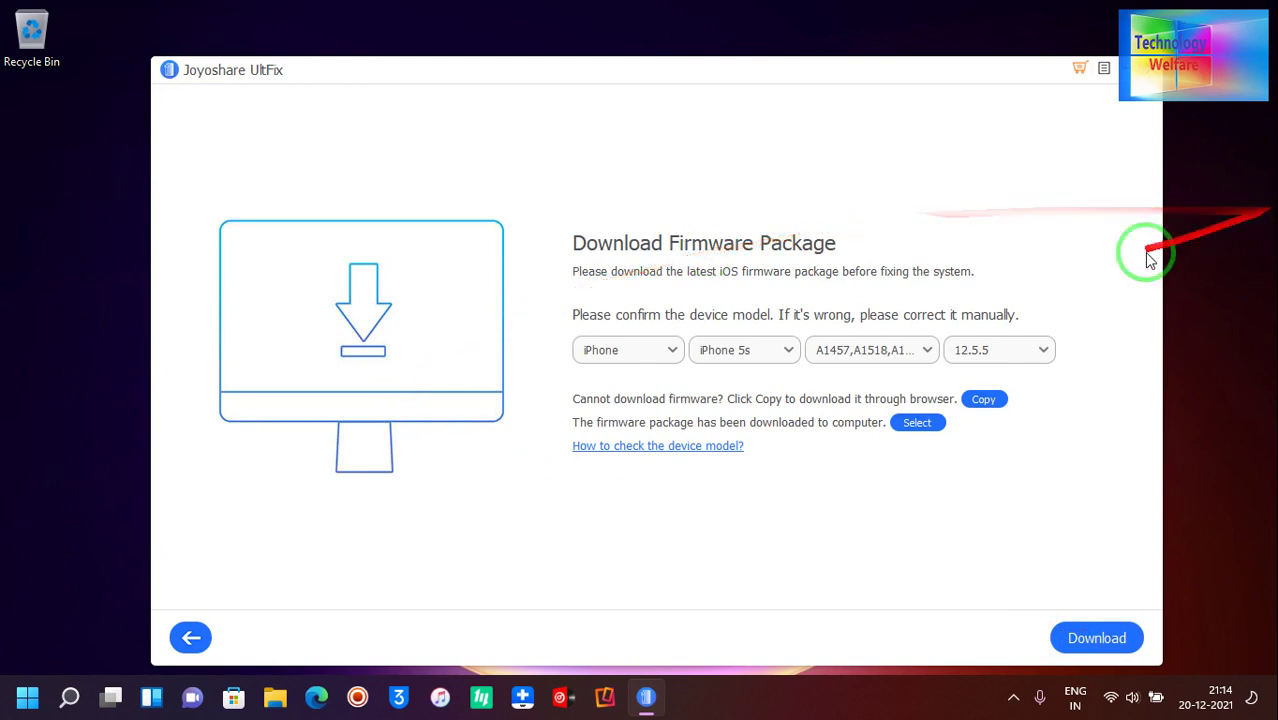
- Set the iPhone 5s firmware version to 12.5.4
left_click(1016, 348)
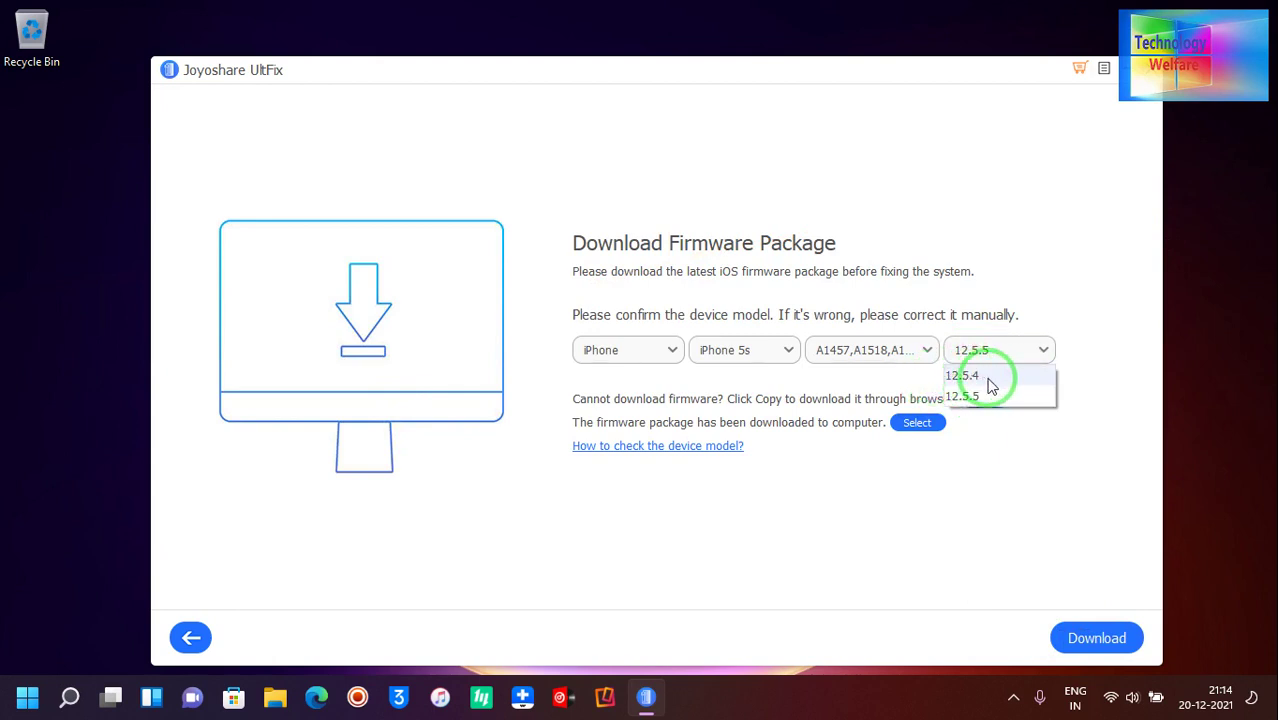
left_click(990, 380)
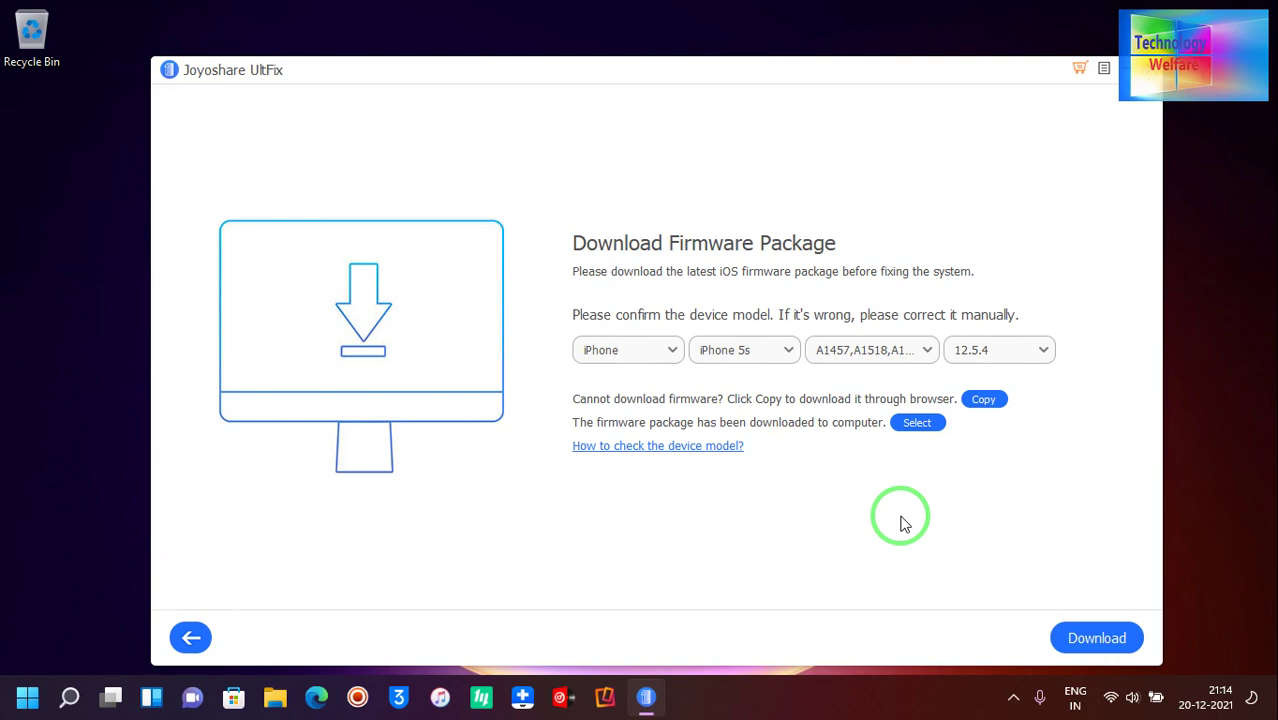
mouse_move(903, 522)
left_mouse_down()
mouse_move(1270, 214)
mouse_move(1173, 245)
mouse_move(630, 534)
mouse_move(1080, 443)
mouse_move(900, 140)
mouse_move(1052, 160)
mouse_move(905, 211)
mouse_move(925, 213)
mouse_move(882, 274)
mouse_move(850, 251)
mouse_move(799, 283)
mouse_move(913, 271)
mouse_move(519, 365)
mouse_move(748, 302)
mouse_move(783, 262)
mouse_move(1214, 410)
mouse_move(910, 468)
mouse_move(555, 433)
mouse_move(955, 448)
left_mouse_up()
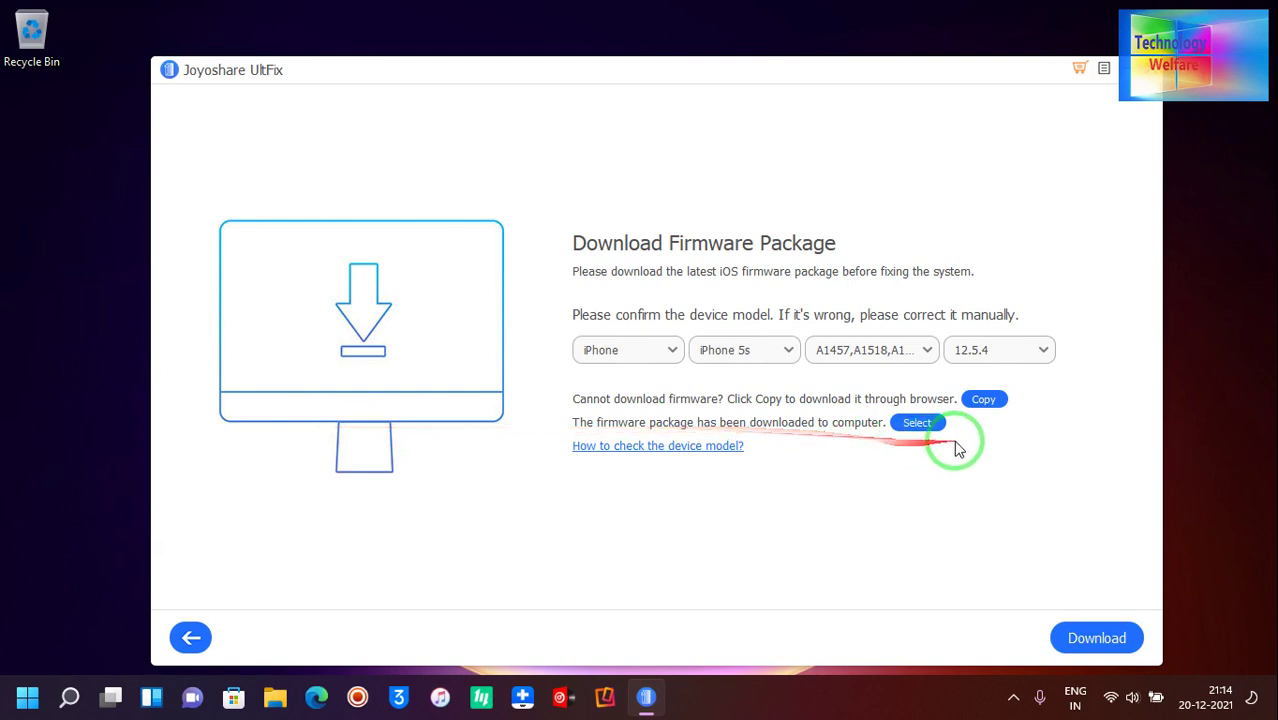
- Load the local firmware file iPhone_4.0_64bit_12.5.4_16H50_Restore from the YouTube 2022 (E:) drive and let it verify
left_click(917, 424)
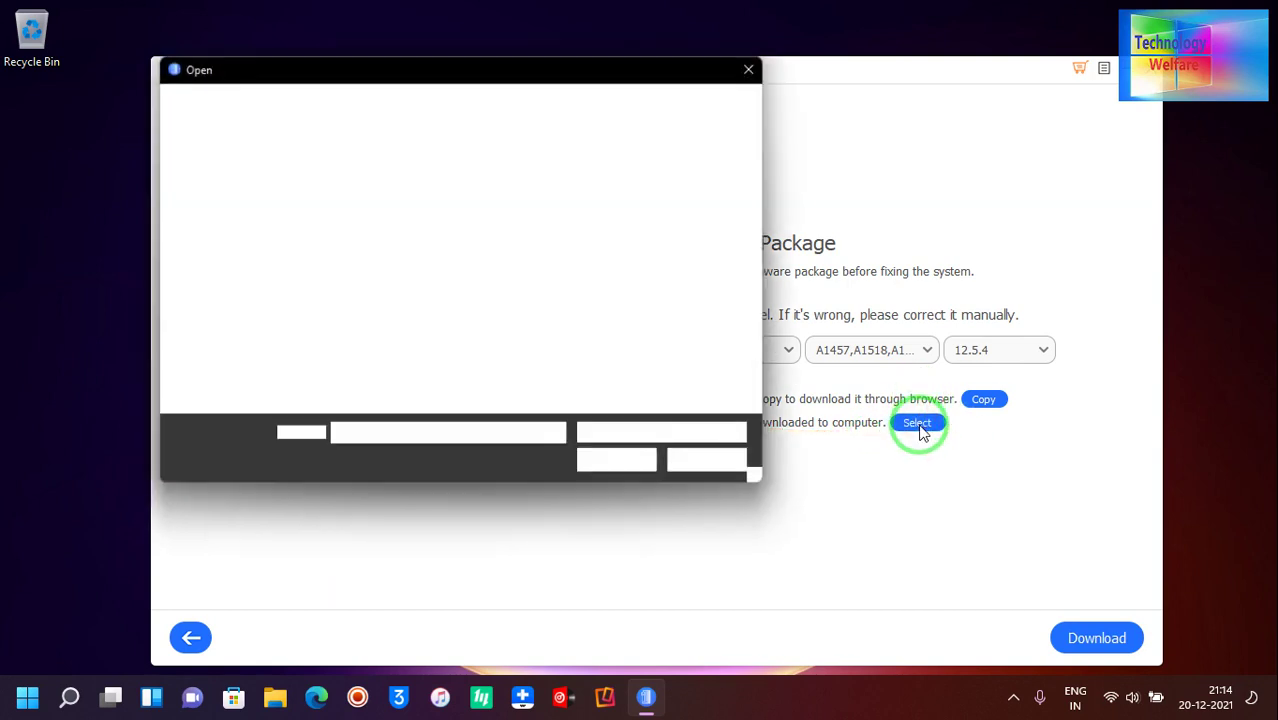
mouse_move(905, 430)
left_mouse_down()
mouse_move(640, 208)
mouse_move(679, 277)
mouse_move(588, 318)
left_mouse_up()
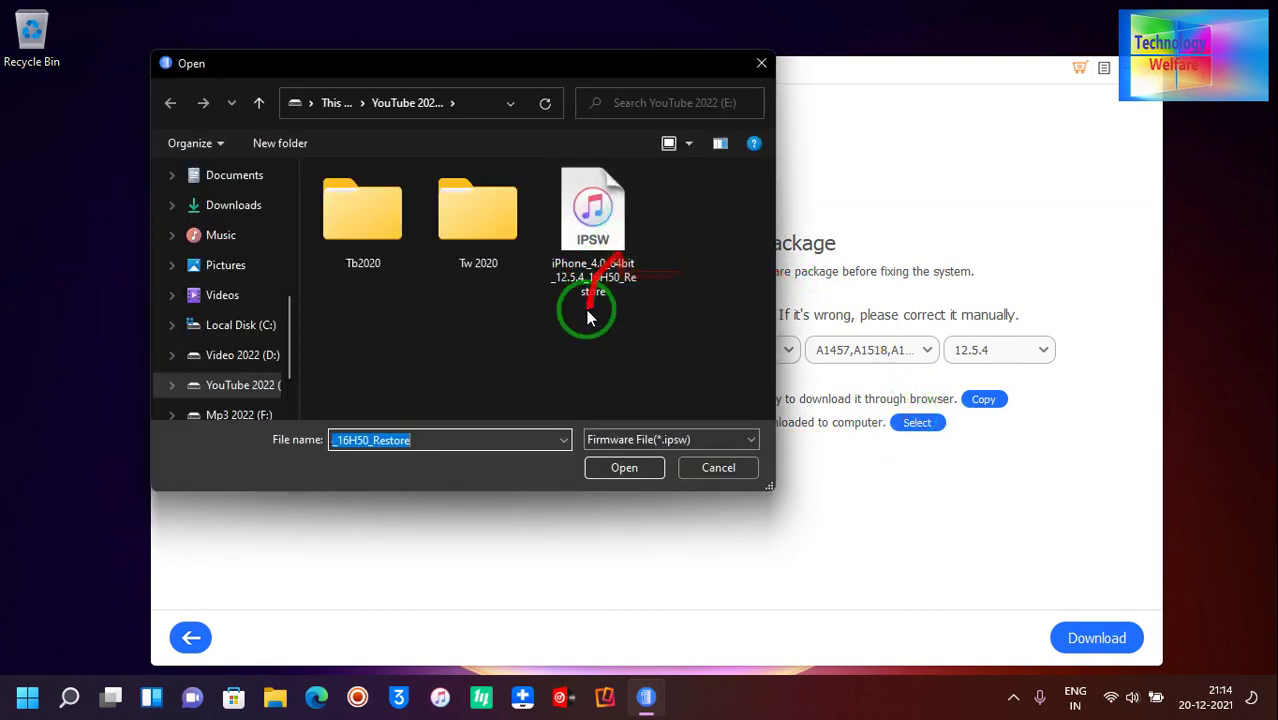
mouse_move(580, 240)
left_mouse_down()
mouse_move(180, 383)
mouse_move(442, 331)
mouse_move(636, 257)
mouse_move(228, 400)
mouse_move(248, 400)
mouse_move(622, 252)
left_mouse_up()
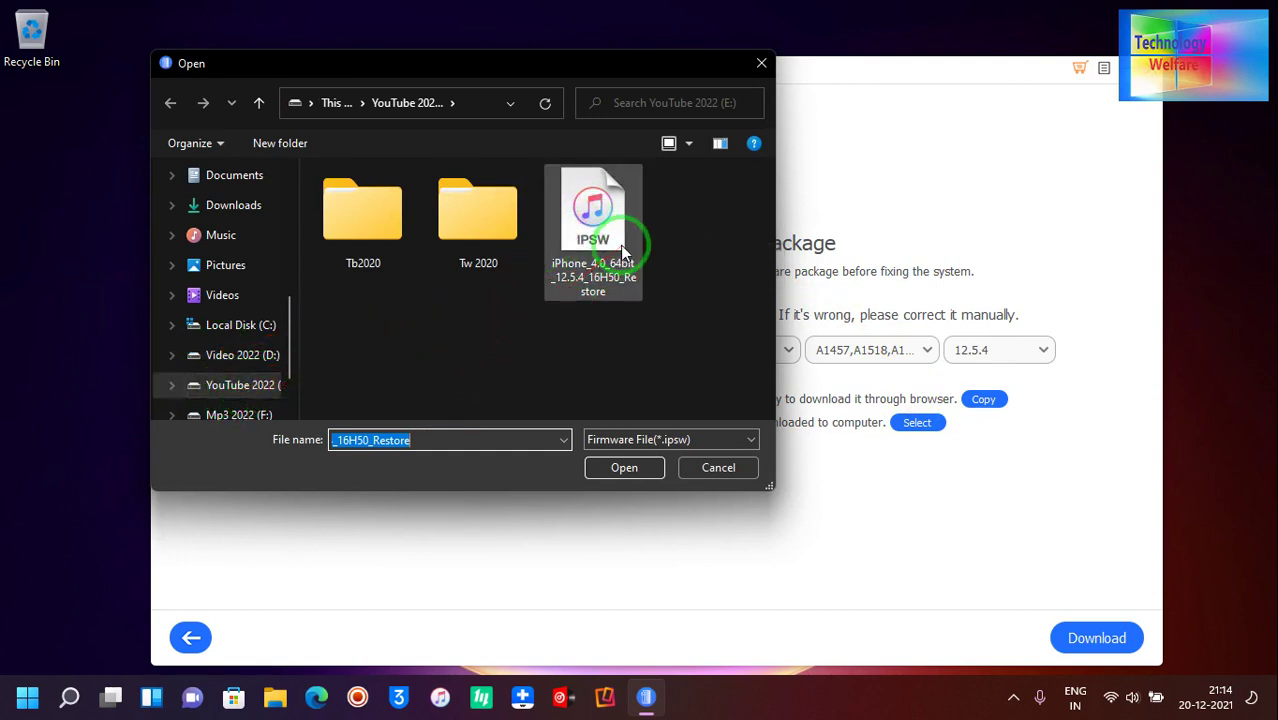
left_click(618, 468)
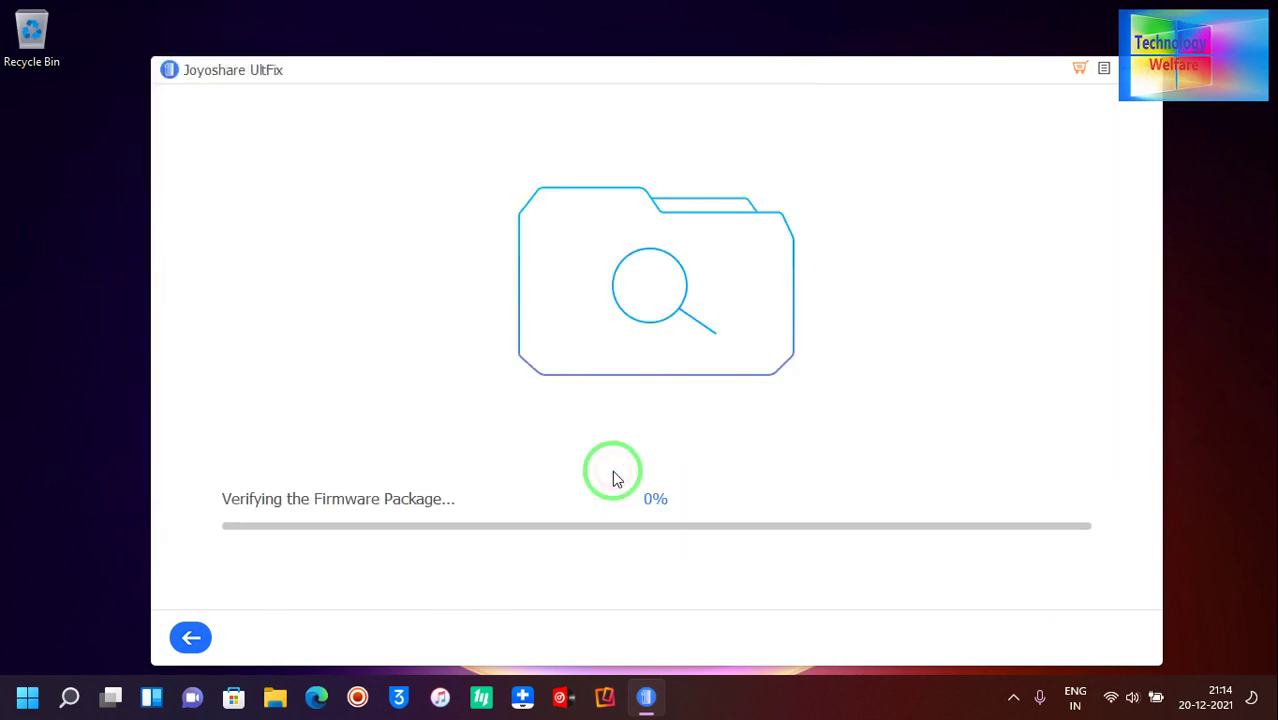
mouse_move(625, 465)
left_mouse_down()
mouse_move(1204, 300)
mouse_move(171, 531)
mouse_move(812, 430)
left_mouse_up()
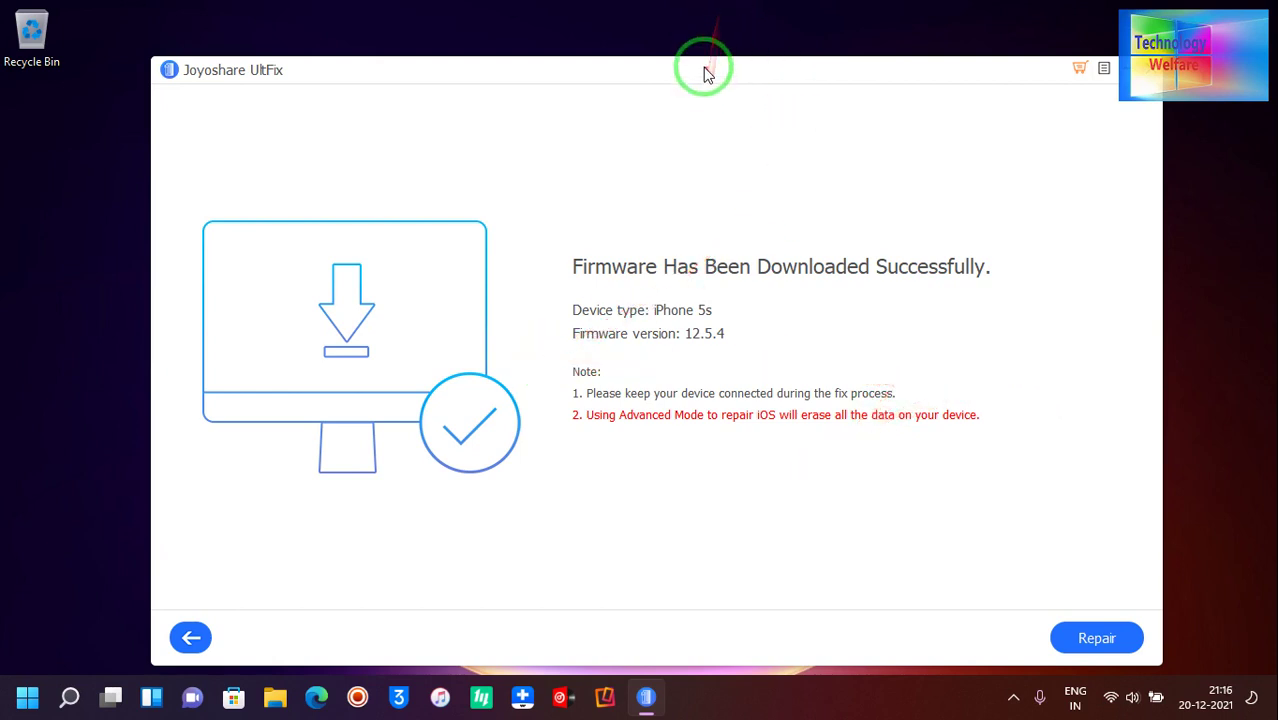
left_click_drag(704, 75, 738, 47)
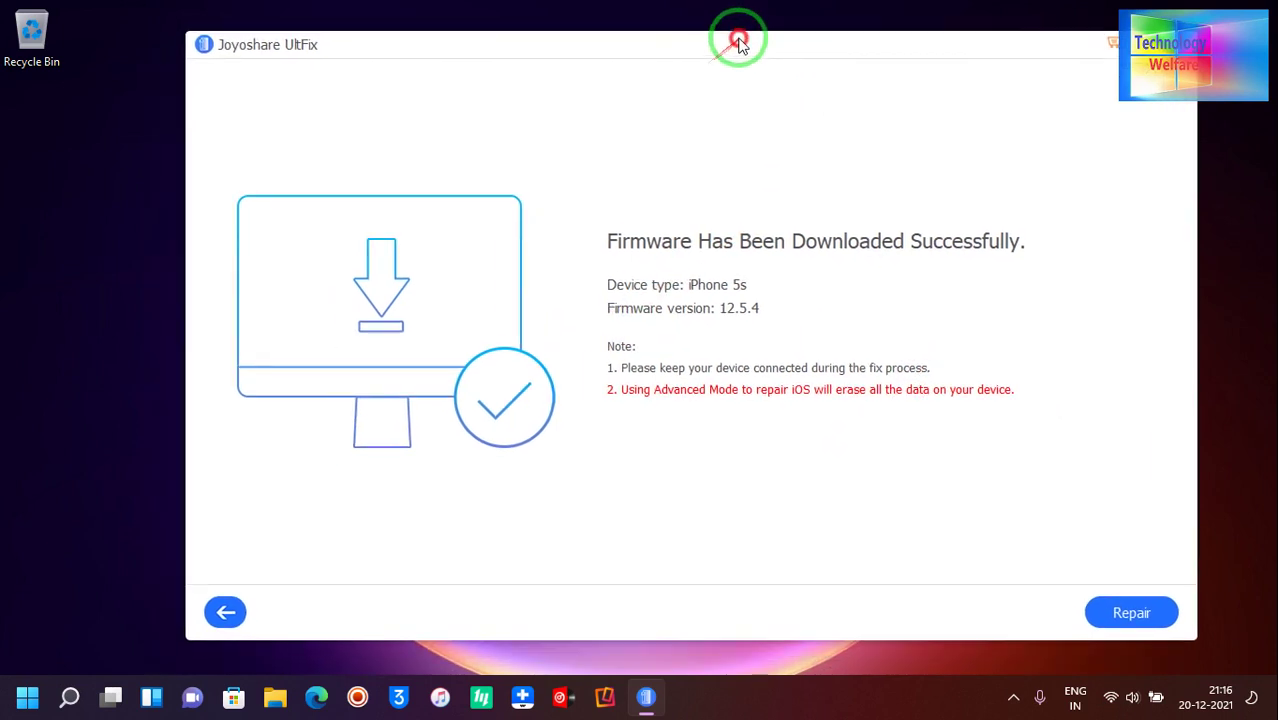
right_click(84, 340)
left_click(160, 358)
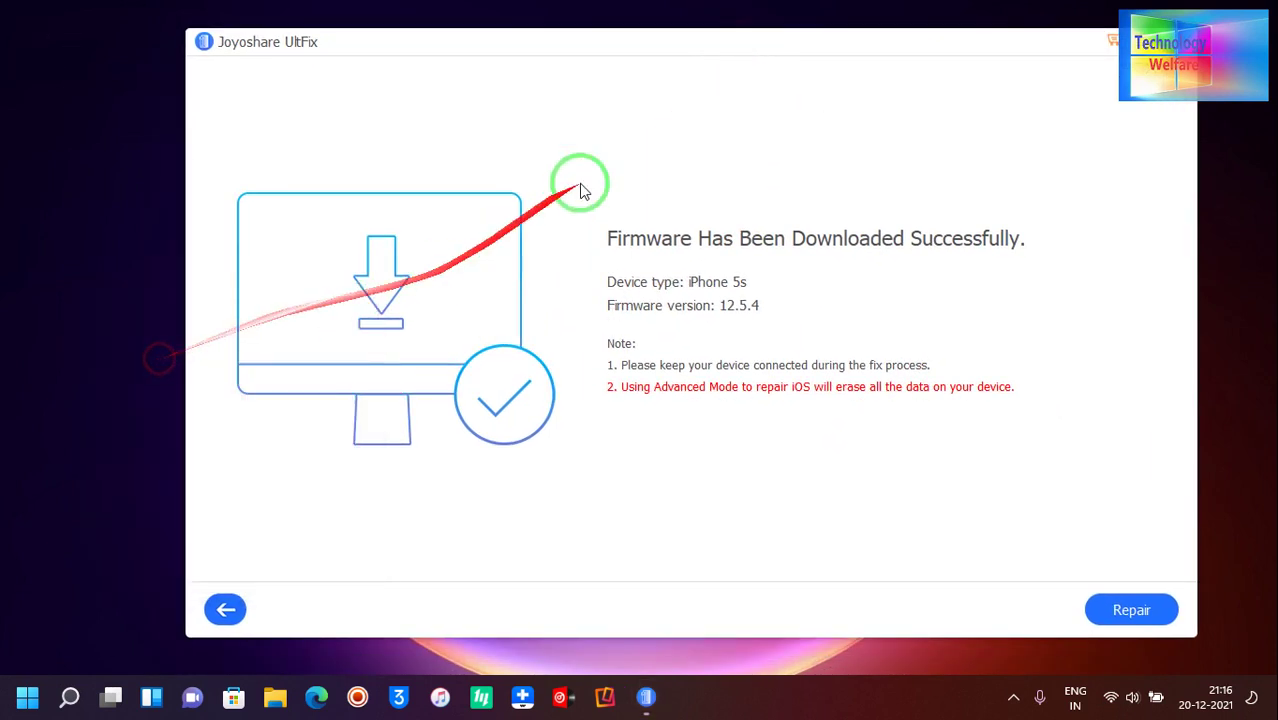
mouse_move(864, 46)
left_mouse_down()
mouse_move(950, 48)
mouse_move(907, 62)
mouse_move(874, 45)
left_mouse_up()
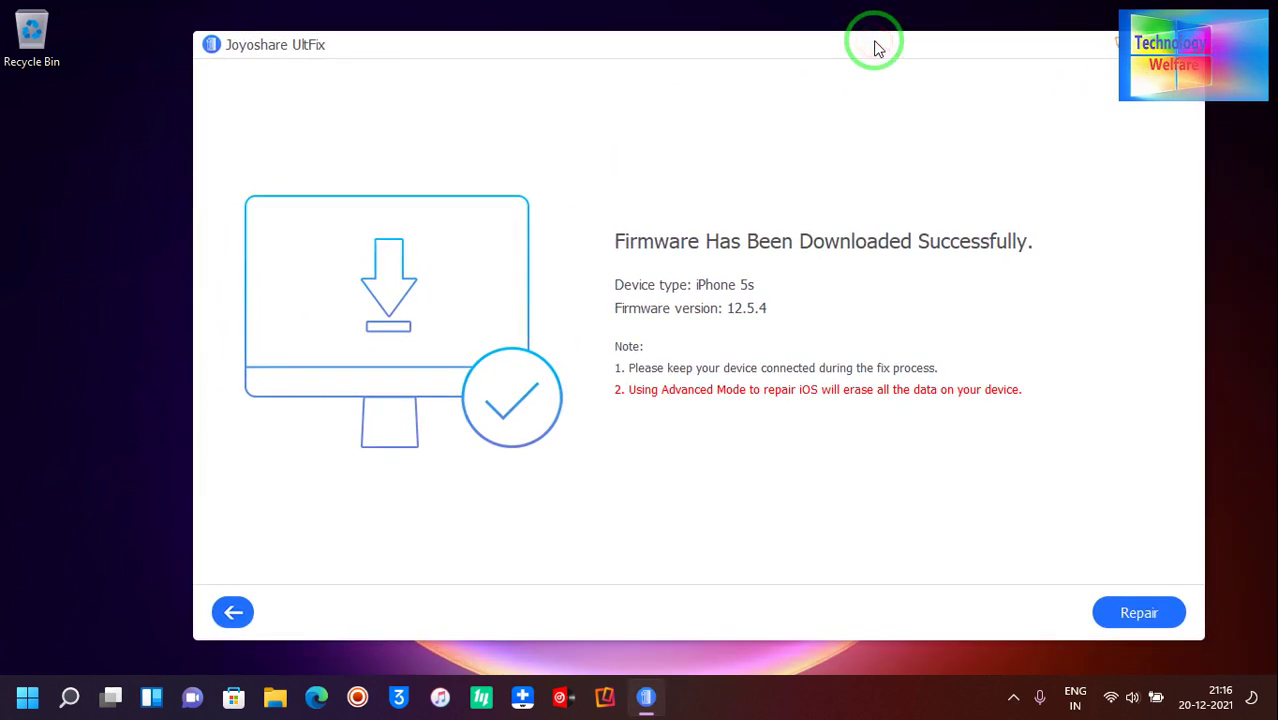